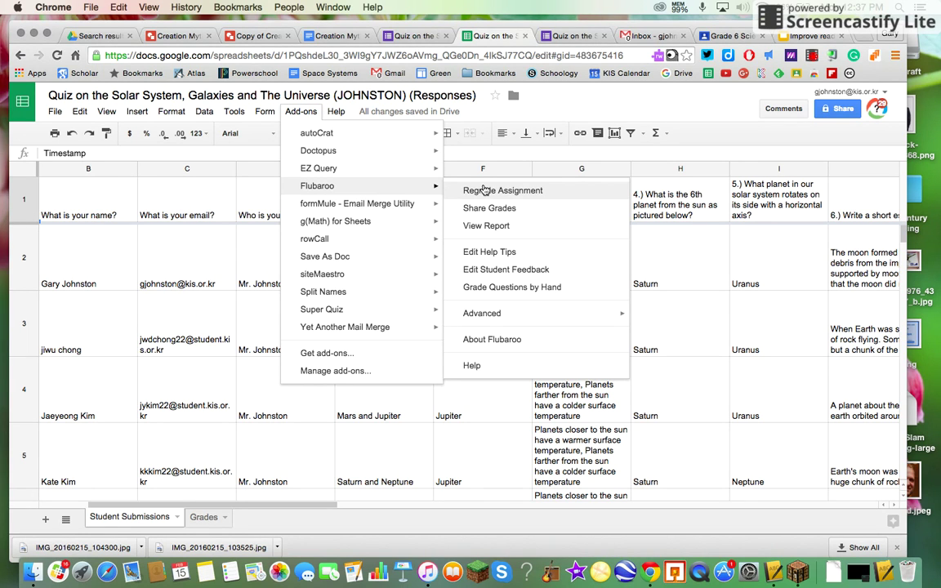
# Examine the quiz responses in the Student Submissions sheet, including the essay answers to questions 6 and 8 and the teacher's own submission in row 2.
pyautogui.click(620, 87)
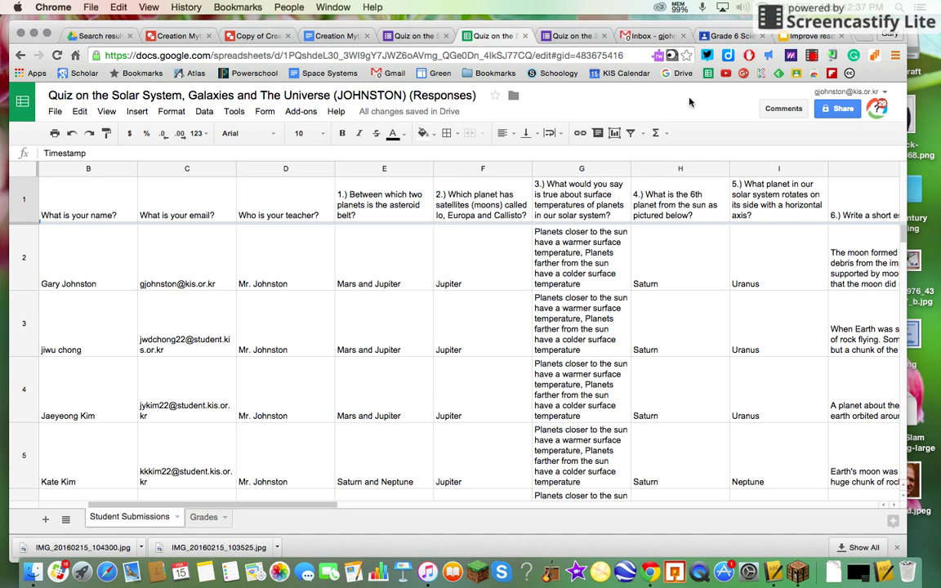
pyautogui.scroll(-10, 796, 370)
pyautogui.scroll(10, 552, 472)
pyautogui.moveTo(327, 510); pyautogui.dragTo(482, 512)
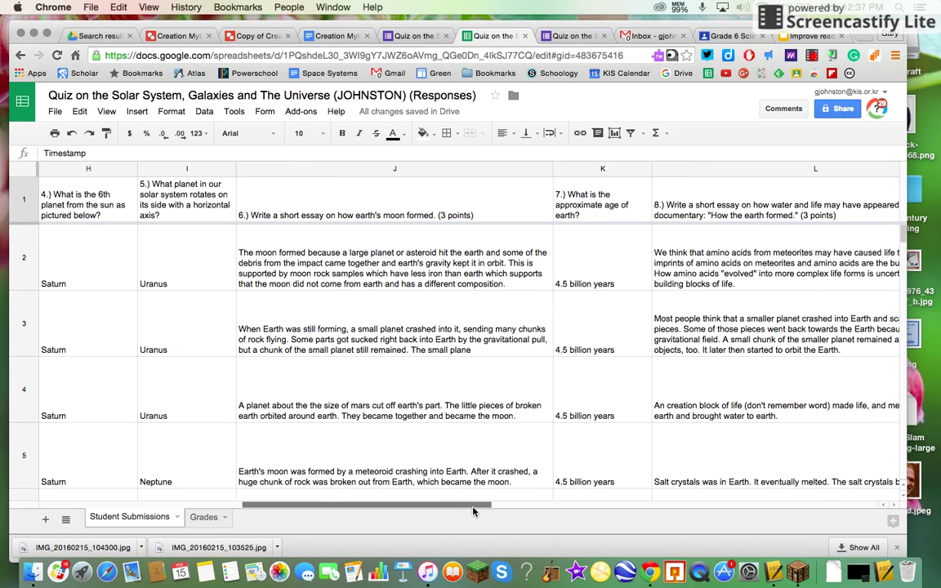
pyautogui.click(348, 274)
pyautogui.click(610, 289)
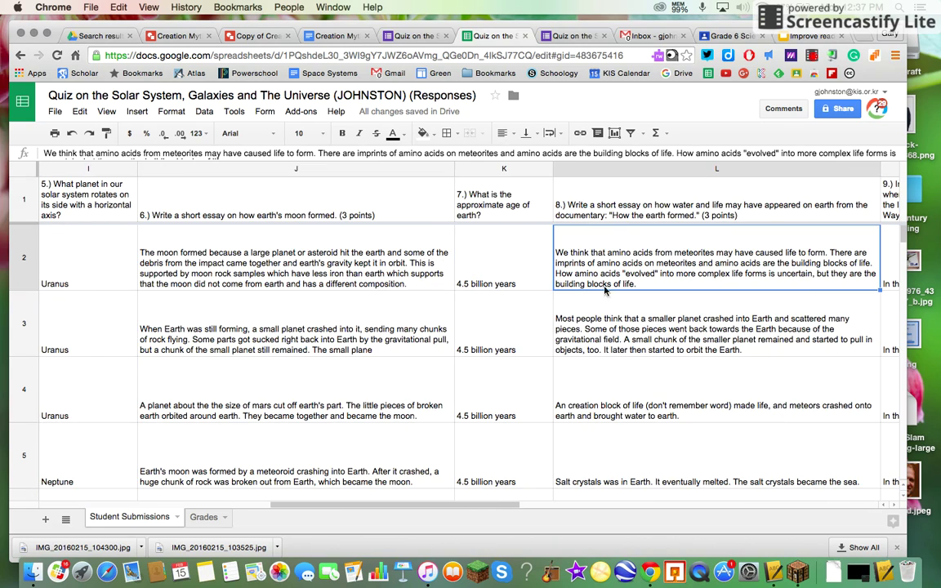
pyautogui.moveTo(483, 502); pyautogui.dragTo(229, 507)
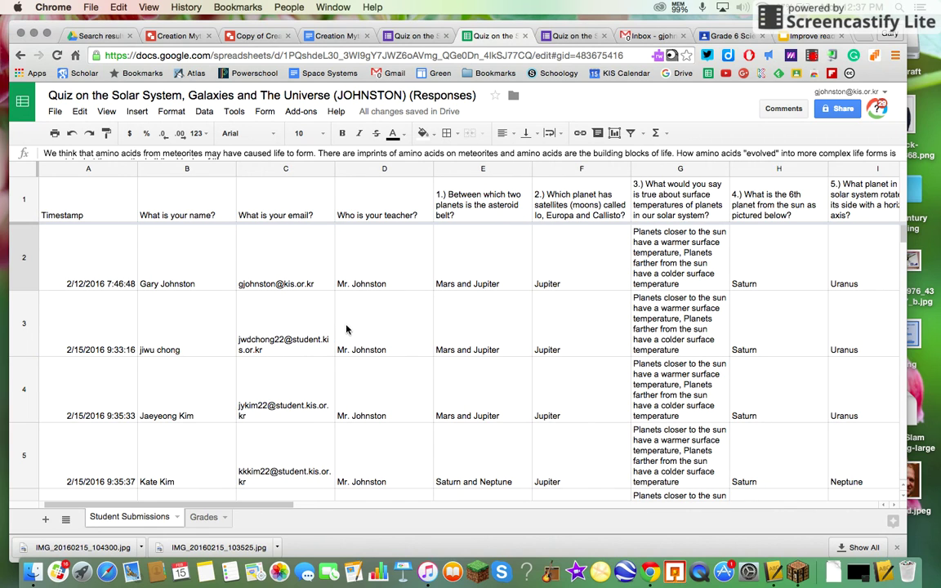
pyautogui.moveTo(95, 251); pyautogui.dragTo(550, 274)
# Regrade the assignment with Flubaroo, agreeing to replace the existing grades.
pyautogui.click(301, 111)
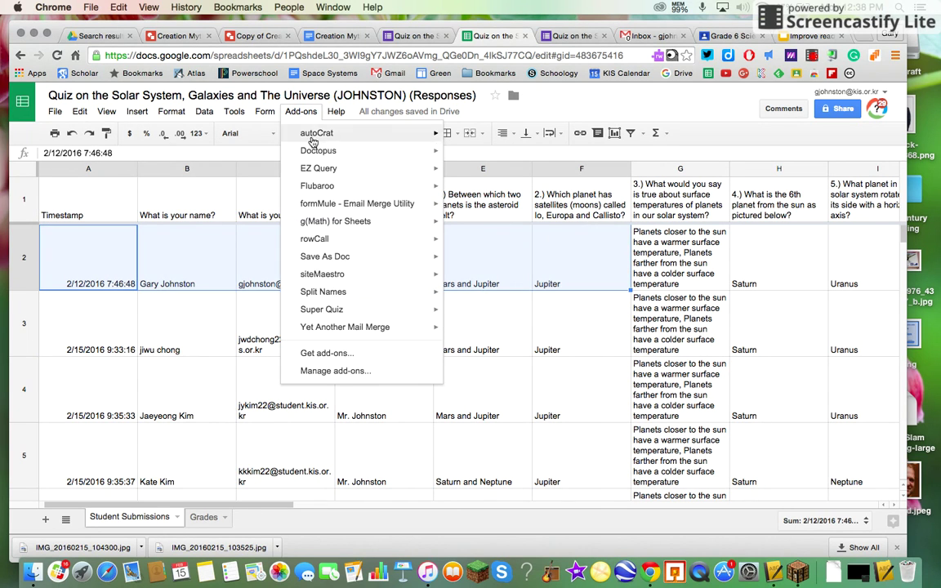
pyautogui.moveTo(345, 190)
pyautogui.click(466, 192)
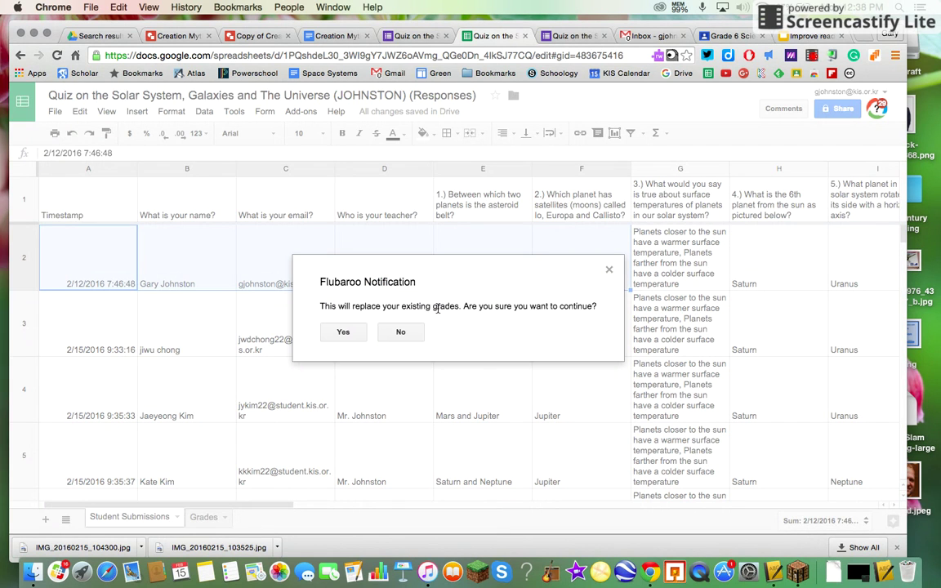
pyautogui.click(343, 332)
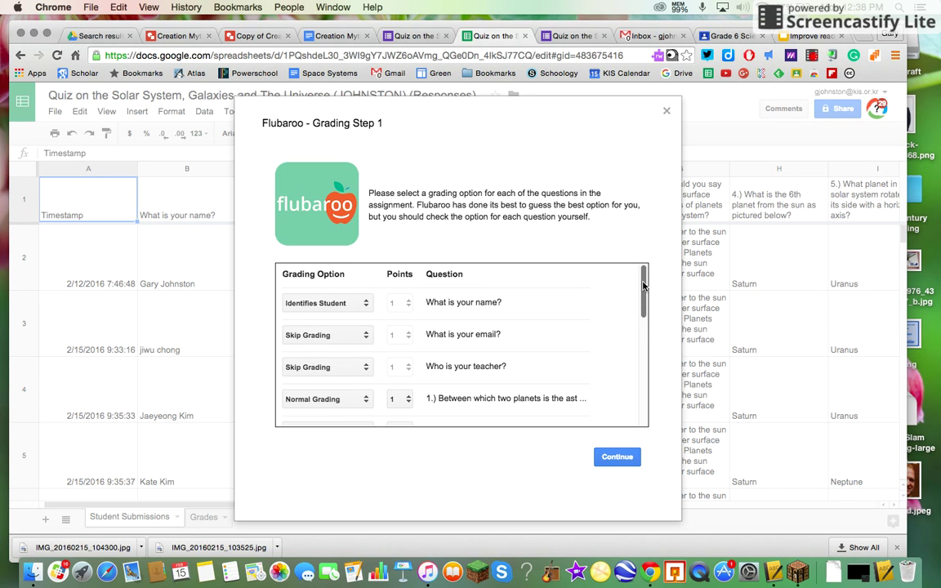
# Choose Identifies Student as the grading option for "What is your name?".
pyautogui.moveTo(643, 285)
pyautogui.mouseDown()
pyautogui.moveTo(645, 319)
pyautogui.moveTo(646, 286)
pyautogui.mouseUp()
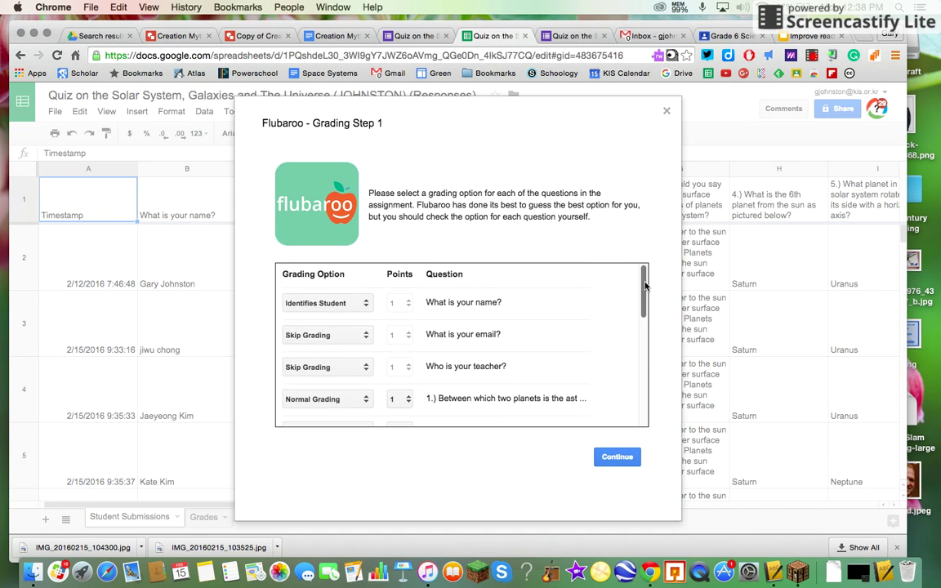
pyautogui.click(362, 306)
pyautogui.click(361, 306)
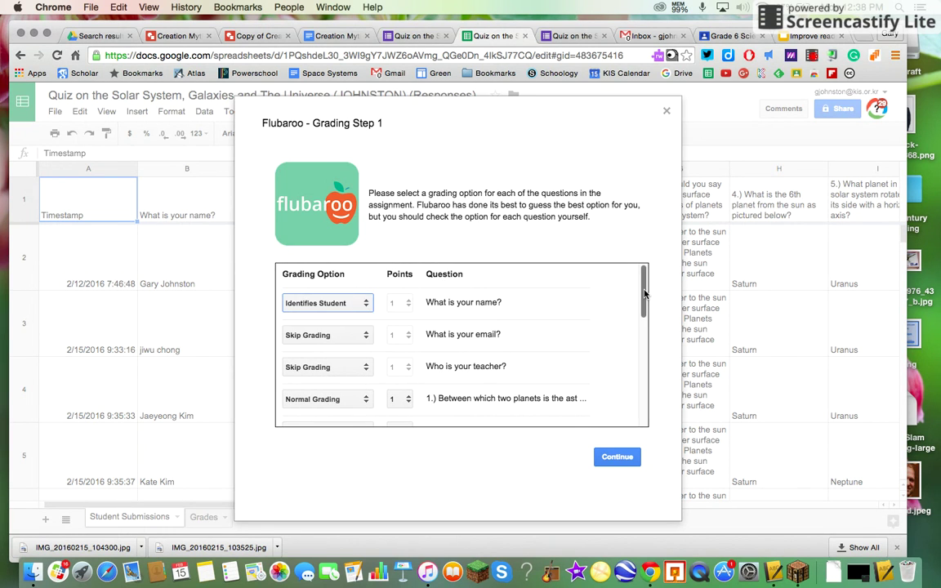
# Set question 6, the essay on how earth's moon formed, to 3 points and Grade by Hand.
pyautogui.scroll(-2, 645, 295)
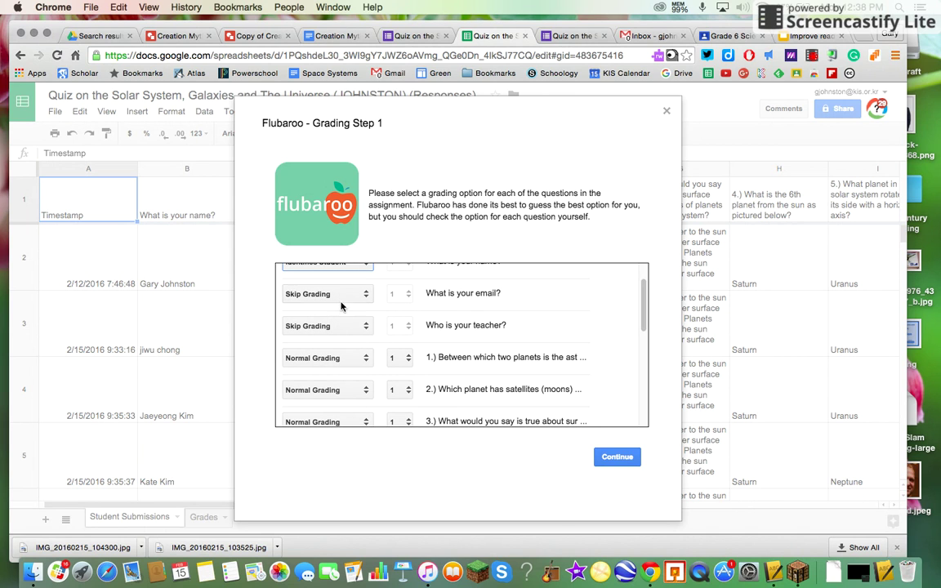
pyautogui.moveTo(643, 294); pyautogui.dragTo(645, 358)
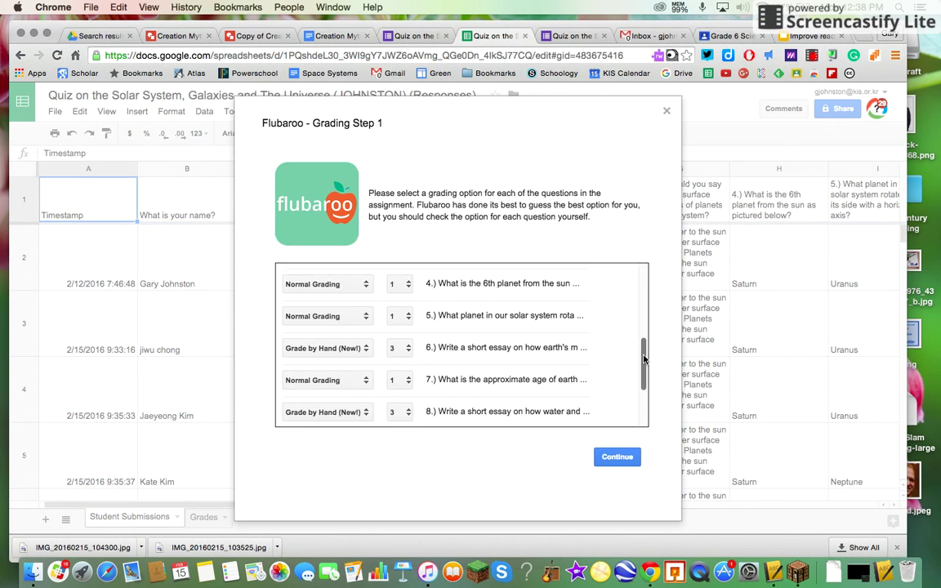
pyautogui.click(408, 348)
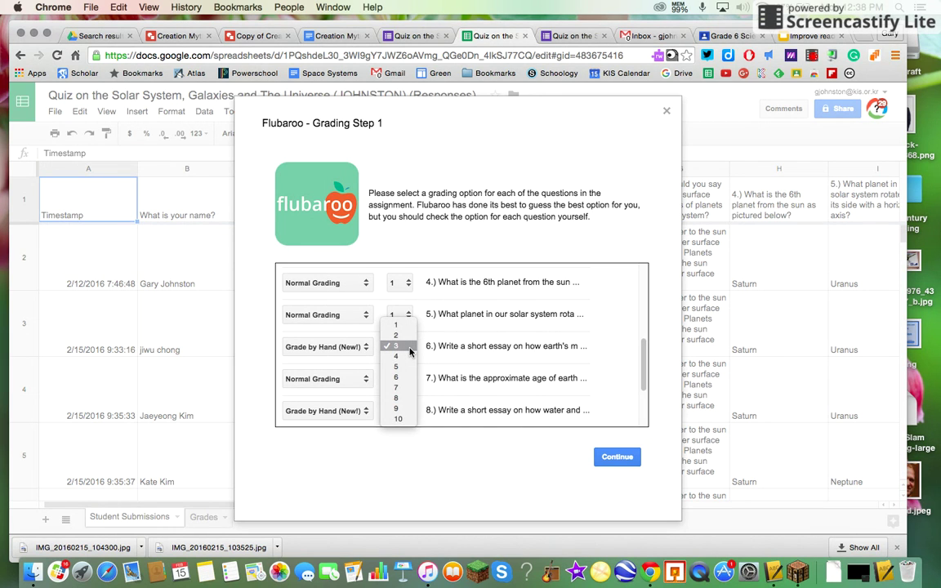
pyautogui.click(408, 349)
pyautogui.click(368, 349)
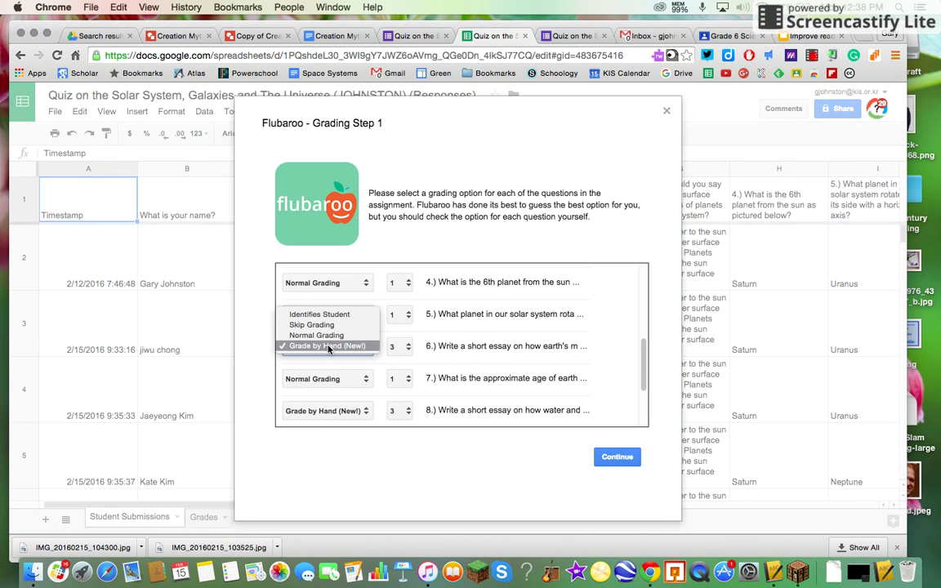
pyautogui.click(329, 347)
# Set question 8, the essay on water and life on earth, to 3 points and Grade by Hand.
pyautogui.moveTo(643, 346); pyautogui.dragTo(645, 378)
pyautogui.click(401, 330)
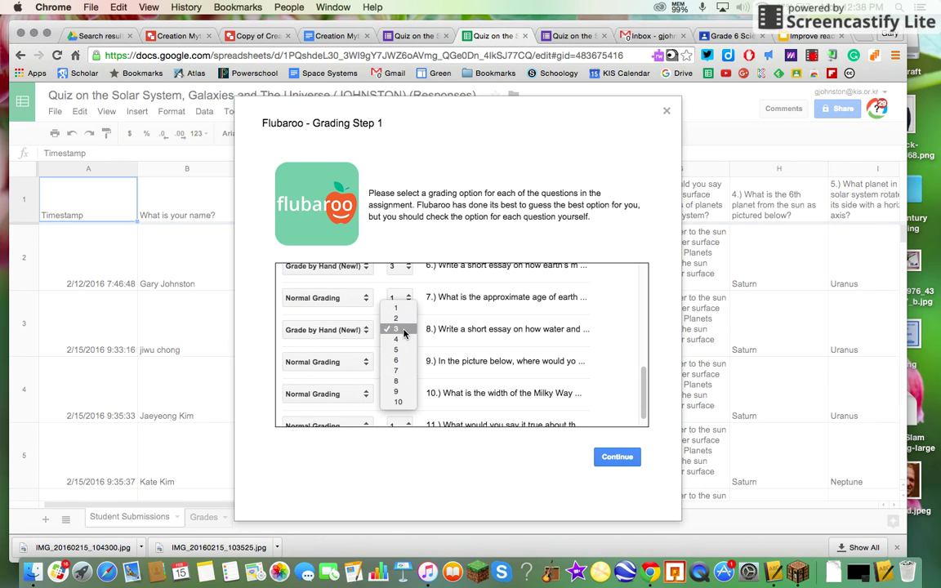
pyautogui.click(404, 330)
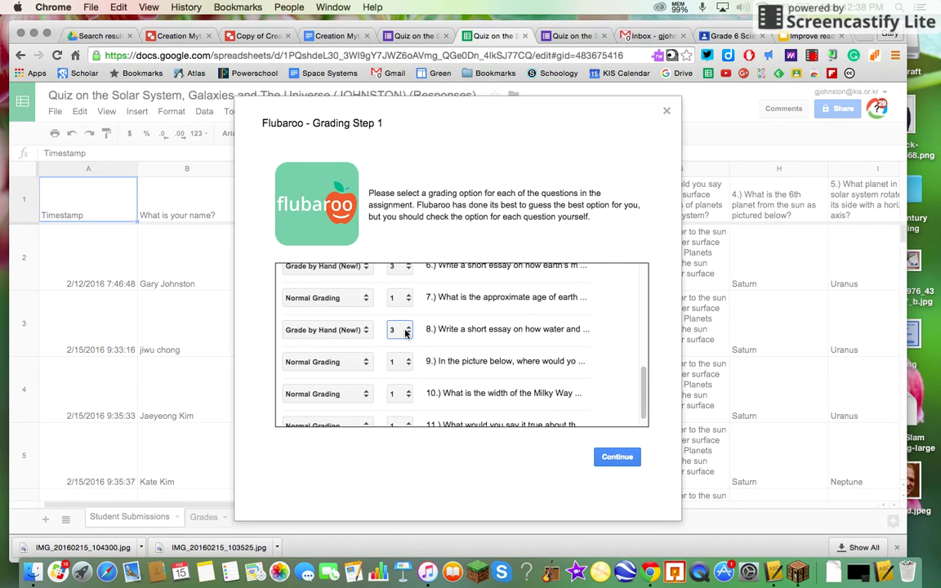
pyautogui.click(367, 332)
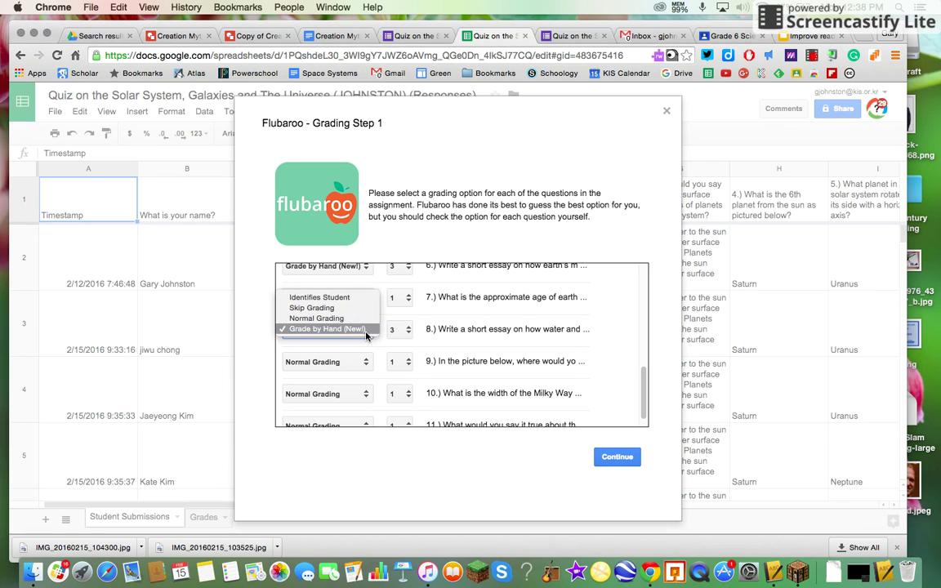
pyautogui.click(367, 329)
# Accept the grading options and run the grading with the teacher's submission as the Answer Key, closing the completion notice.
pyautogui.click(618, 459)
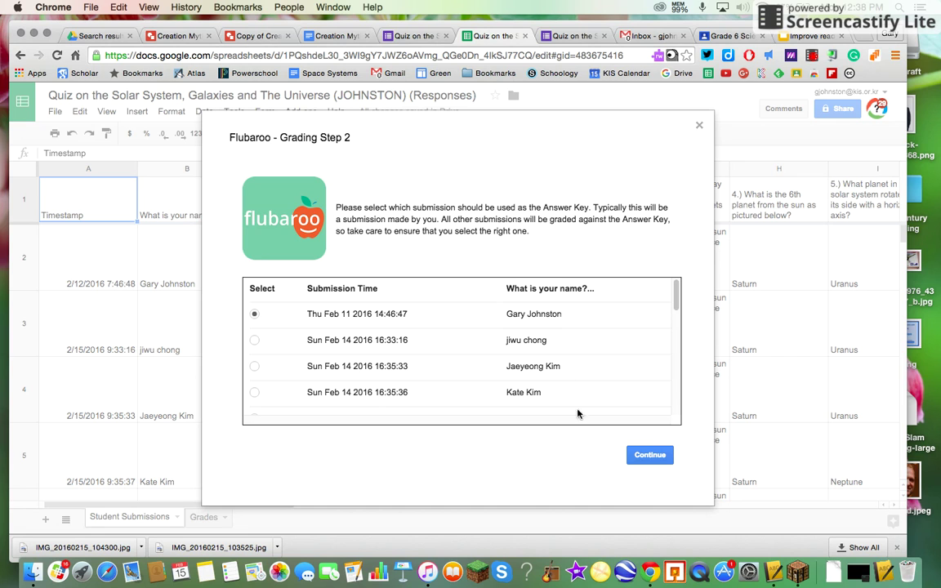
pyautogui.click(656, 454)
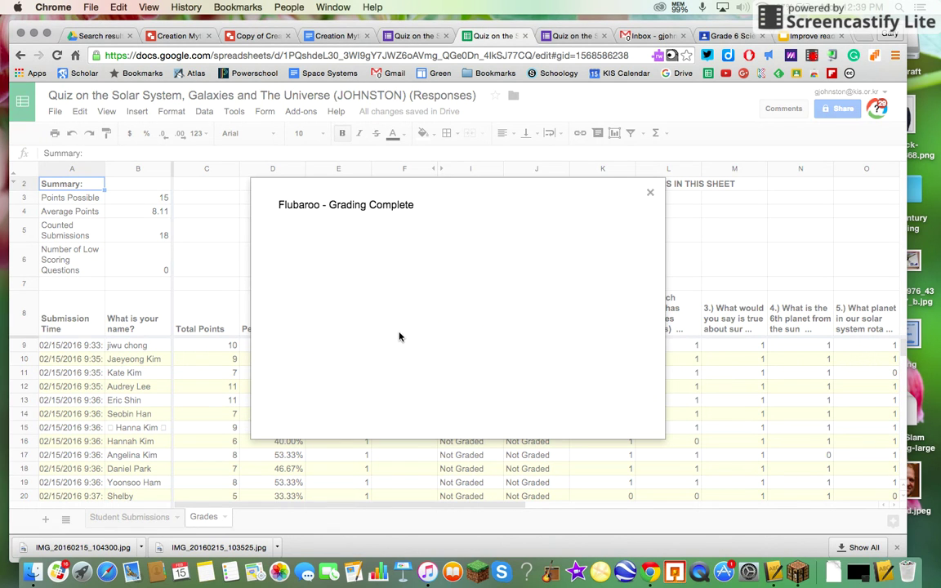
pyautogui.click(650, 196)
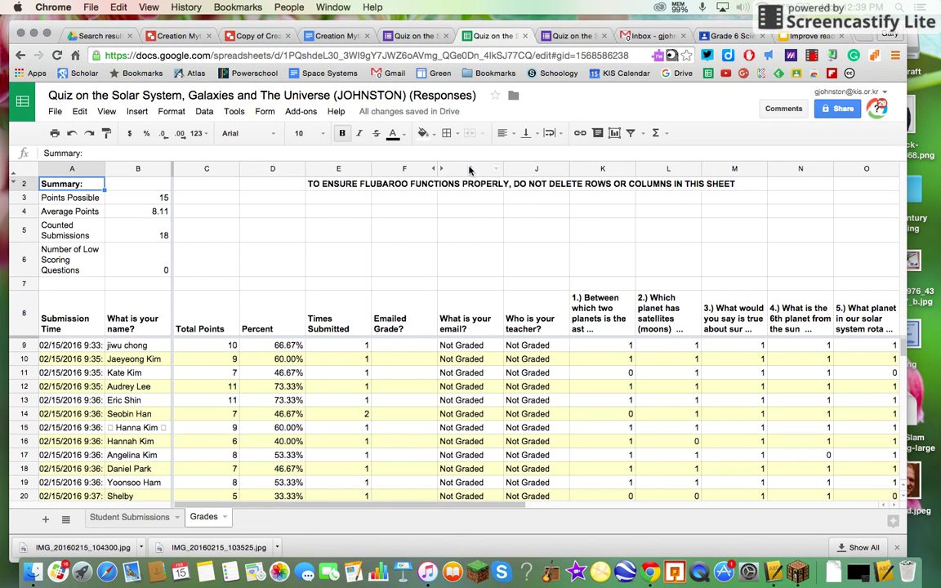
# Open Flubaroo's Grade Questions by Hand for the quiz's essay questions.
pyautogui.click(302, 114)
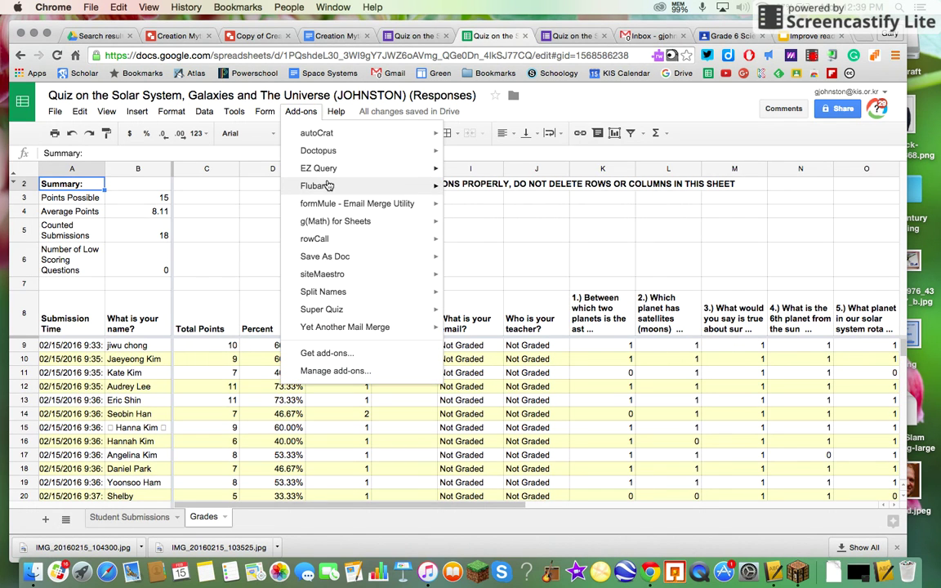
pyautogui.moveTo(359, 187)
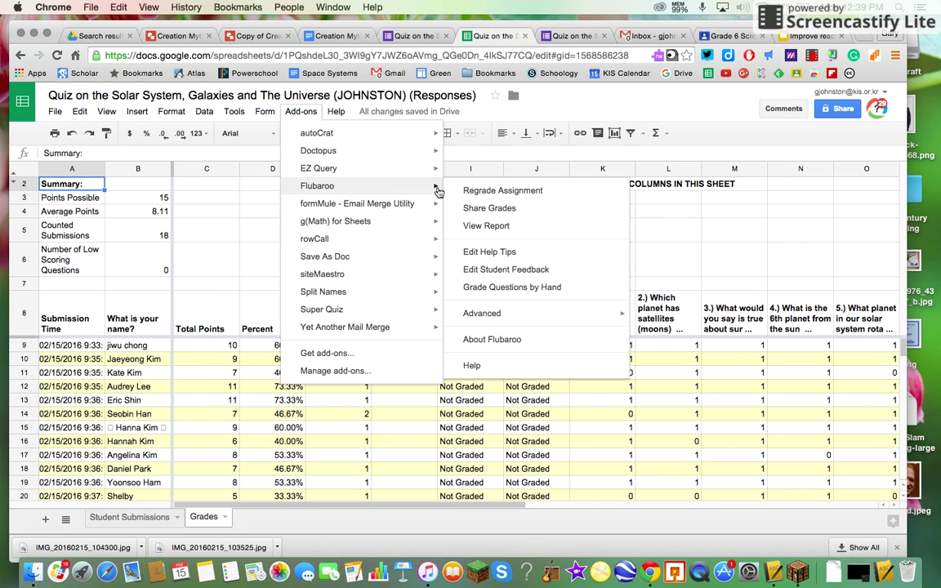
pyautogui.click(506, 288)
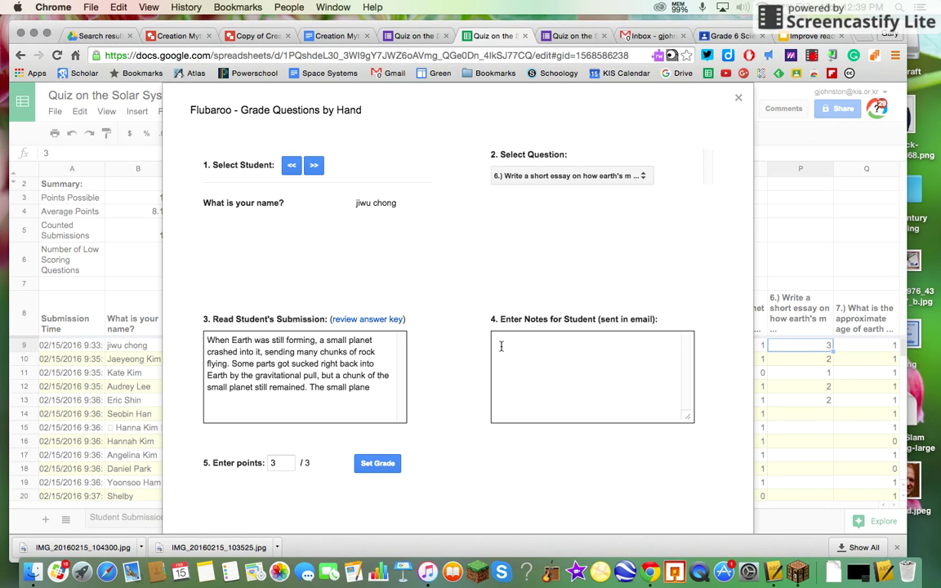
# Advance past the already graded students to the first ungraded essay on question 6 and set its grade to 3 points.
pyautogui.click(315, 166)
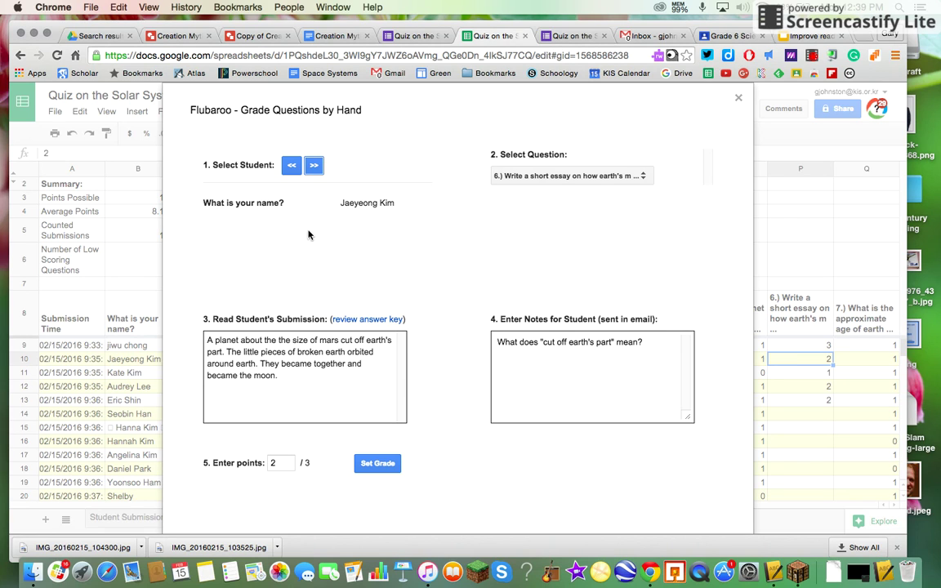
pyautogui.click(315, 167)
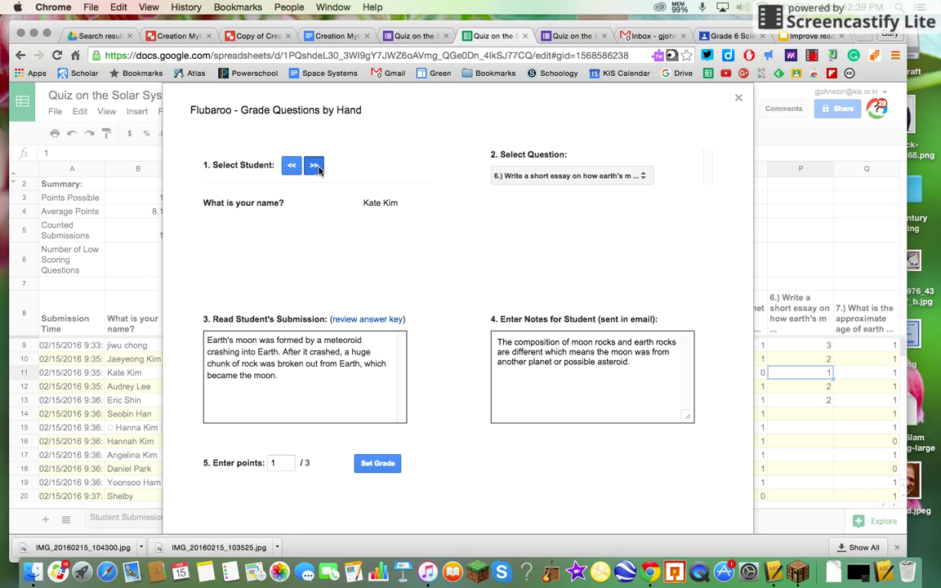
pyautogui.click(315, 167)
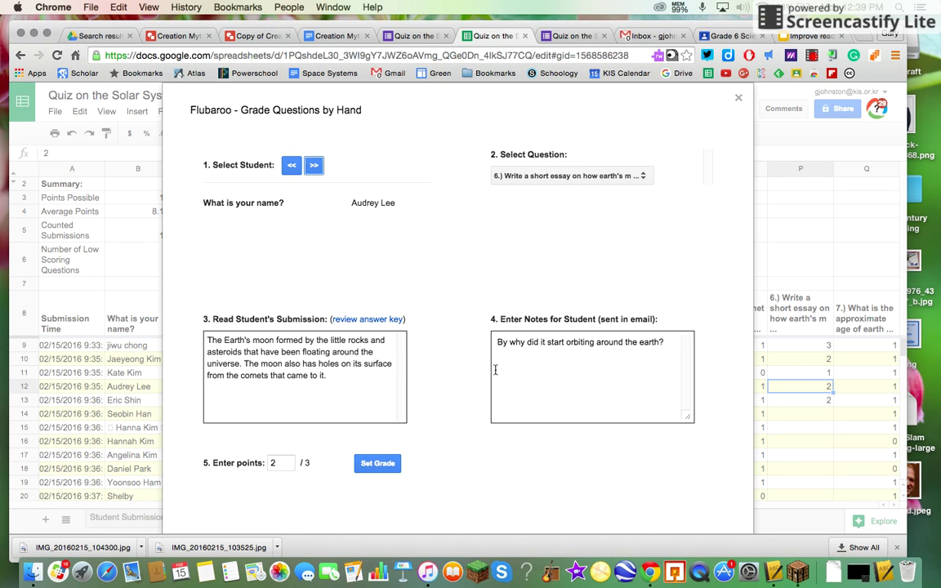
pyautogui.click(313, 167)
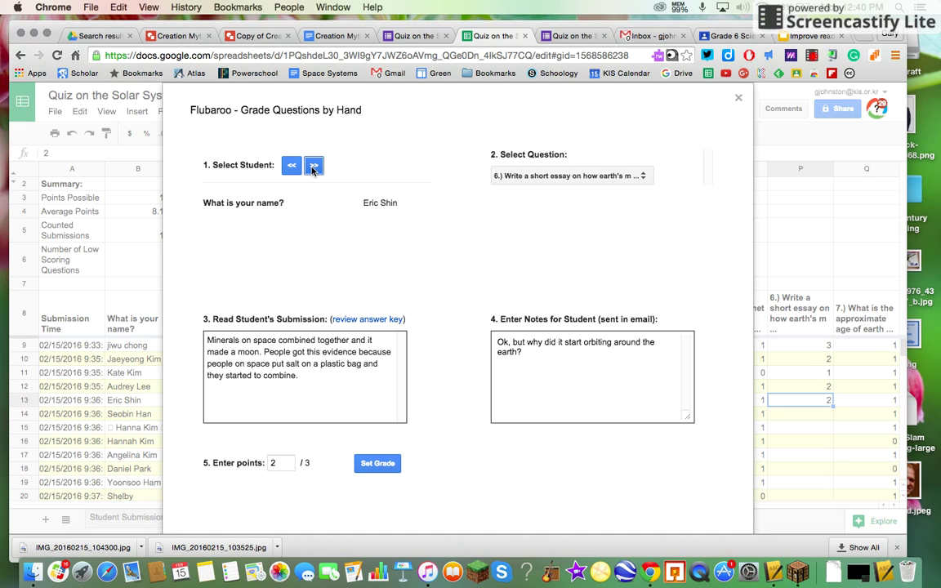
pyautogui.click(313, 168)
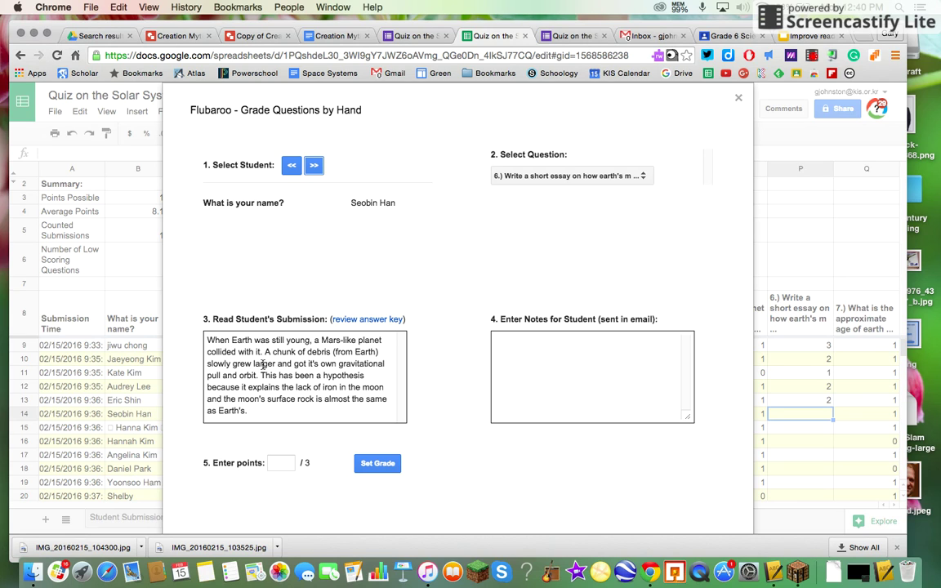
pyautogui.click(277, 459)
pyautogui.press('Return')
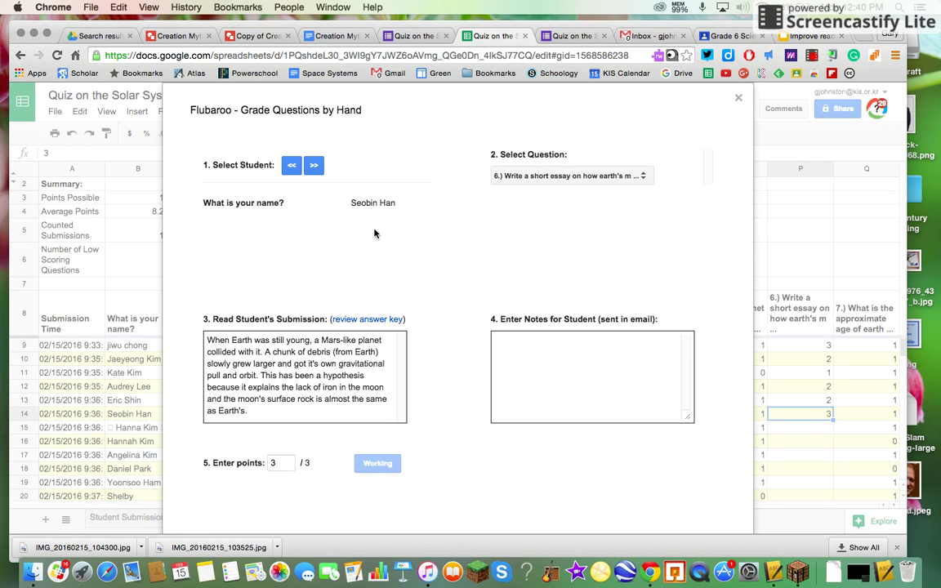
# Go to the next student, read the whole essay on question 6 and set the grade to 3 points.
pyautogui.click(313, 179)
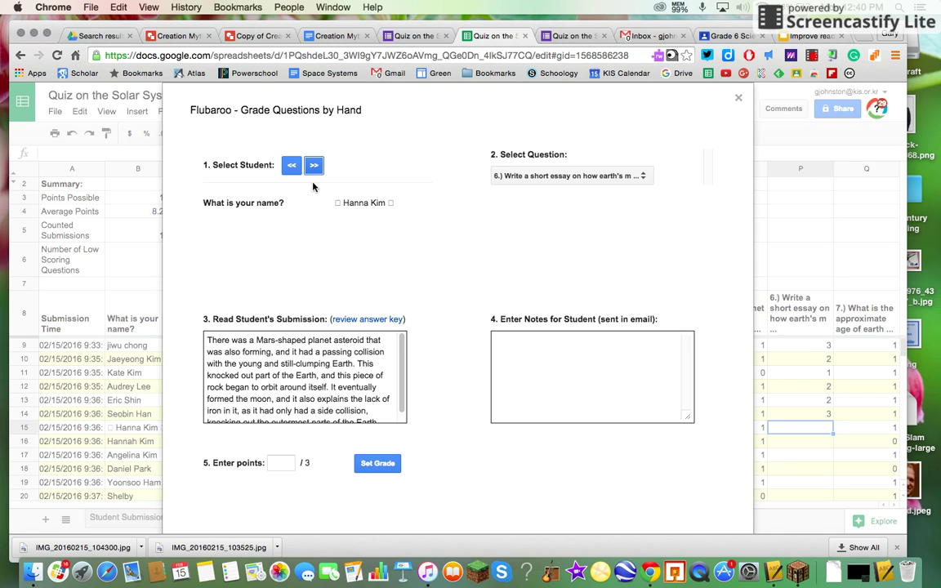
pyautogui.scroll(-1, 402, 374)
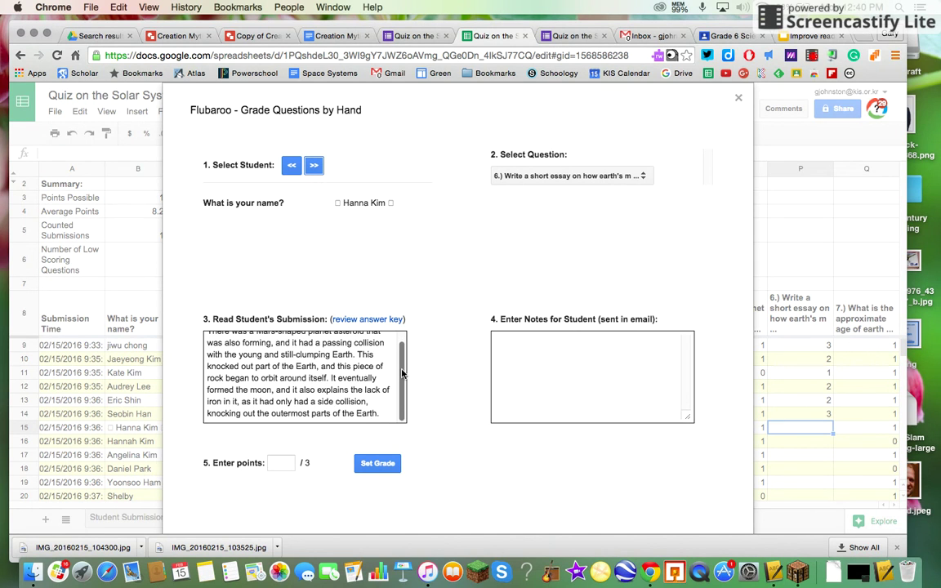
pyautogui.click(283, 463)
pyautogui.write('3')
pyautogui.click(377, 463)
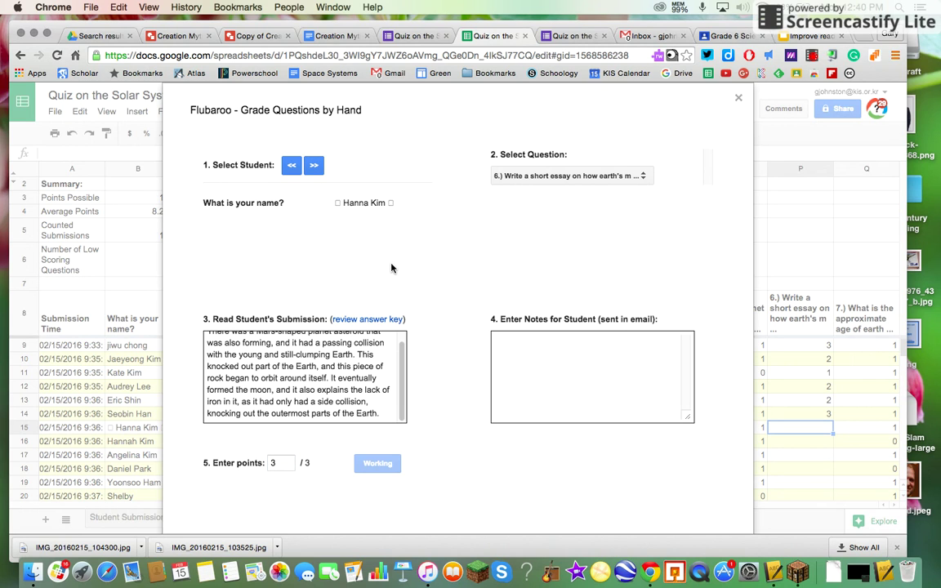